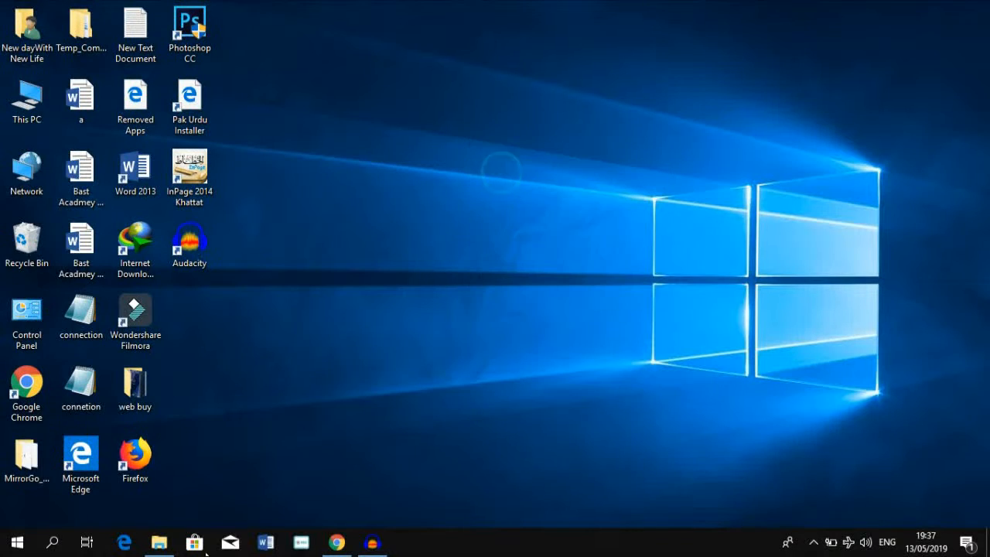
- Switch to Chrome and open the YouTube home page
left_click(337, 542)
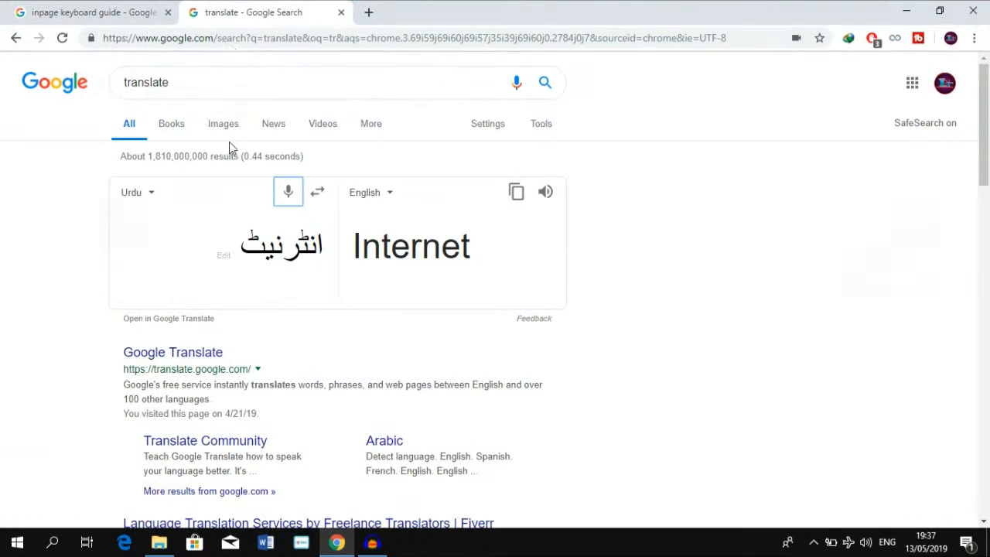
left_click(232, 39)
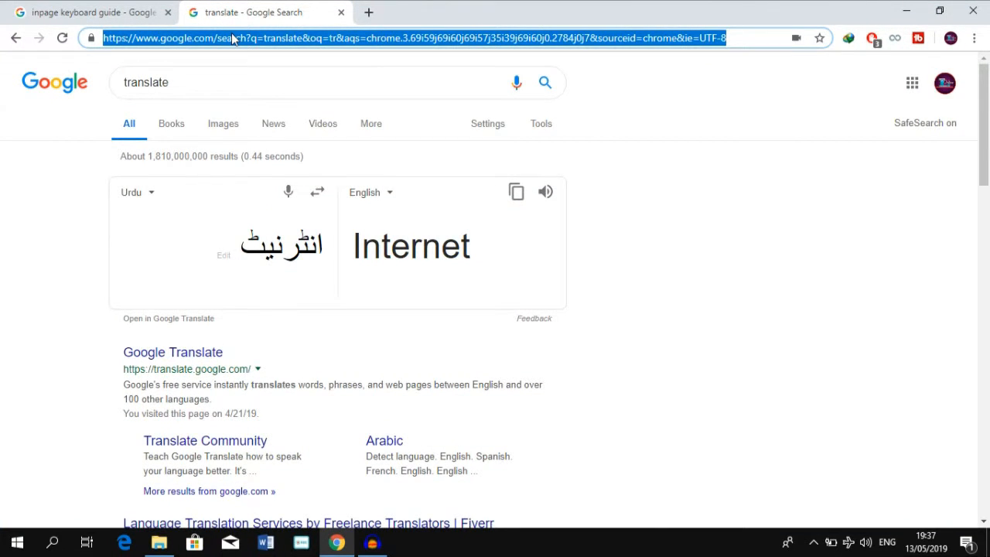
type("you")
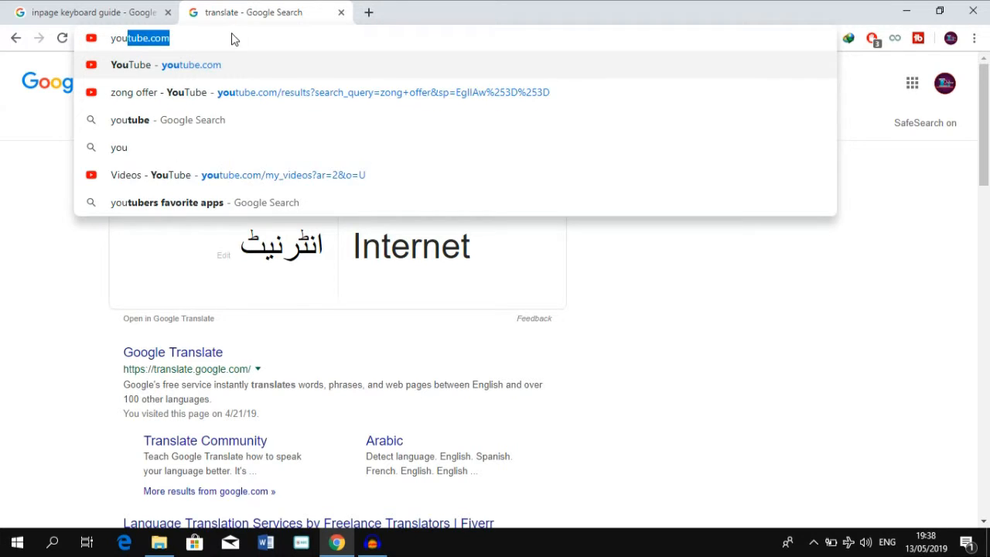
key("Return")
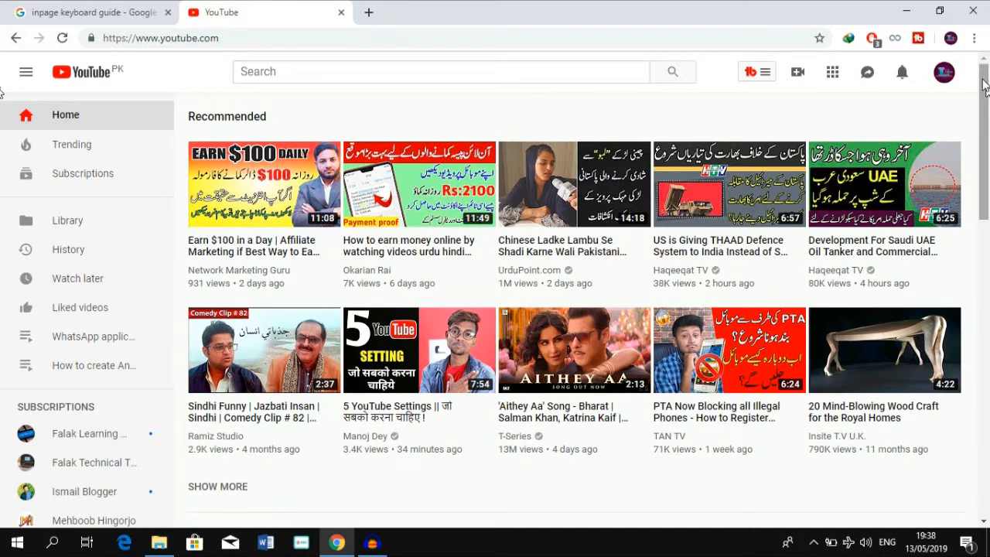
- Open YouTube Studio (beta) for the channel and switch to Creator Studio Classic, skipping the feedback survey
left_click(944, 73)
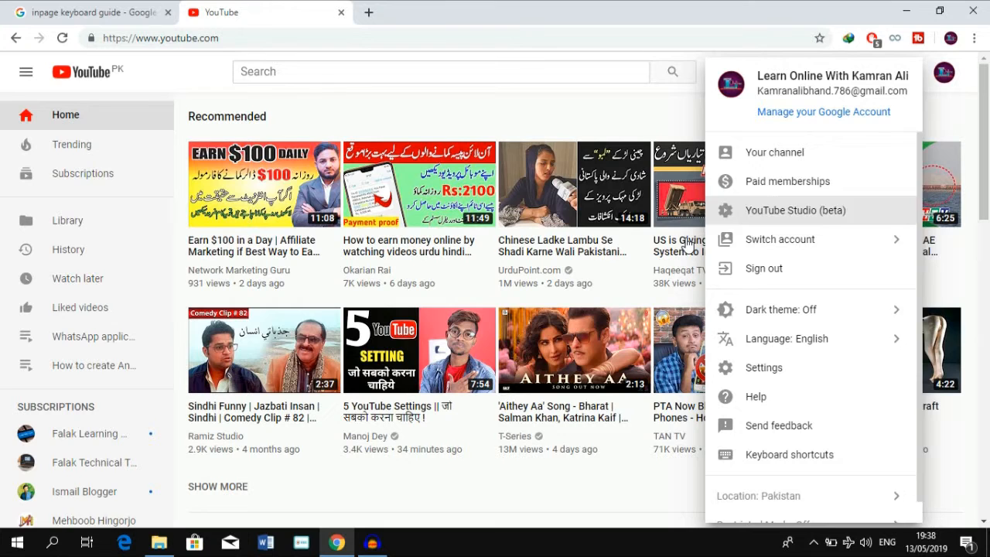
left_click(789, 218)
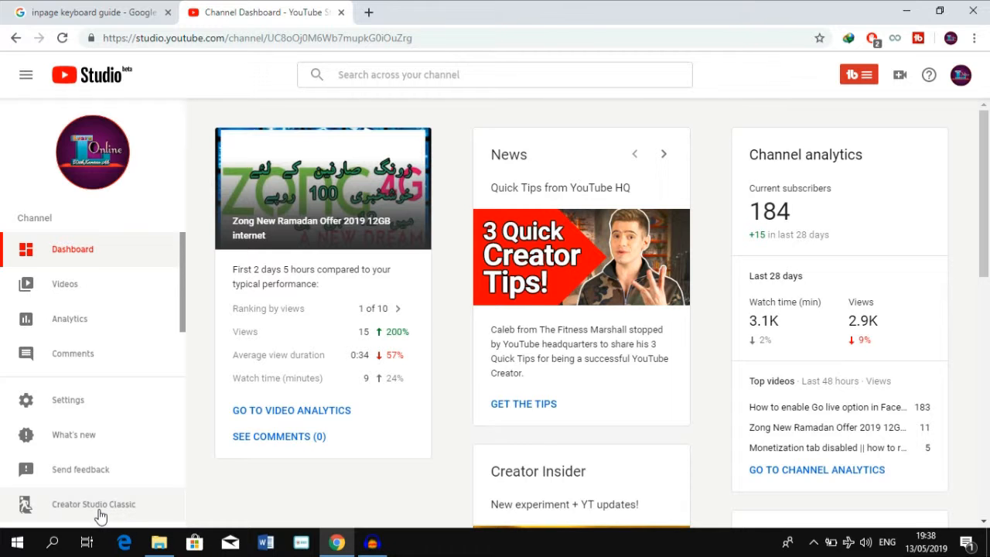
left_click(101, 514)
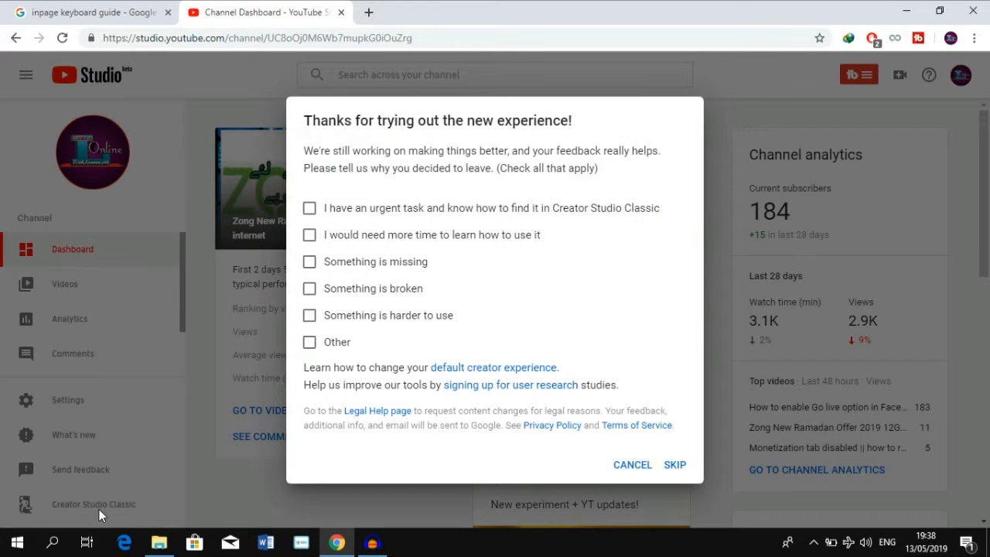
left_click(675, 464)
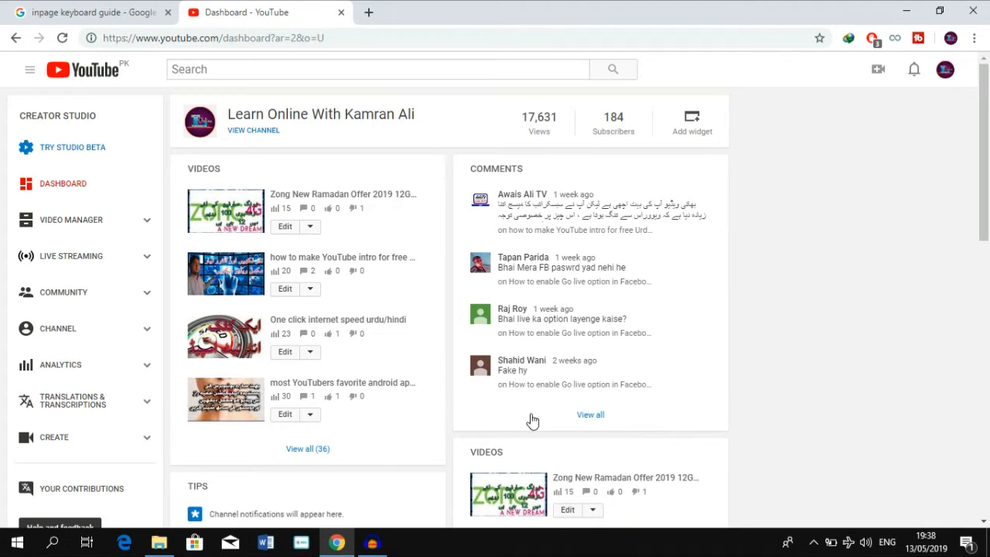
- Open the video "Zong New Ramadan Offer 2019 12GB internet" for editing and start replacing its custom thumbnail image
left_click(285, 229)
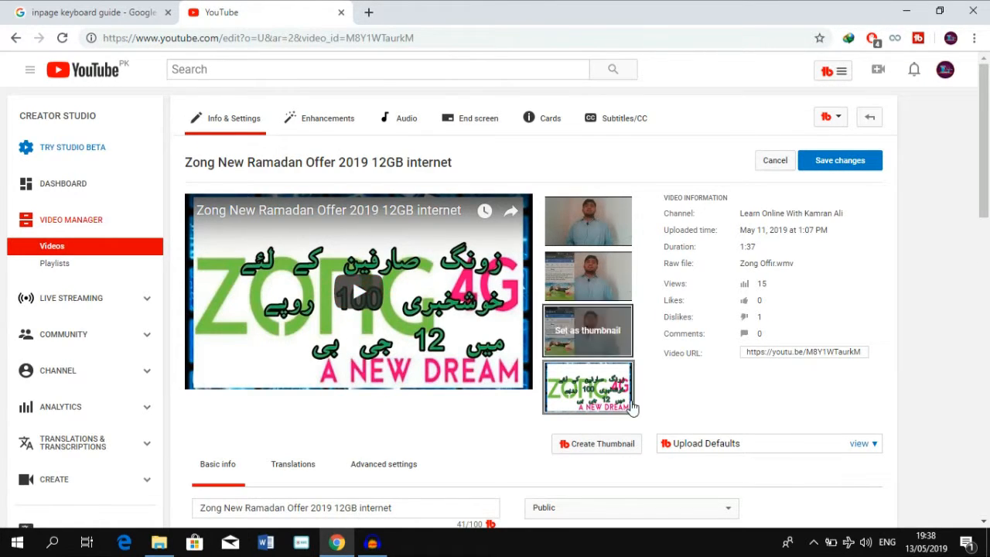
scroll(725, 385, "down", 1)
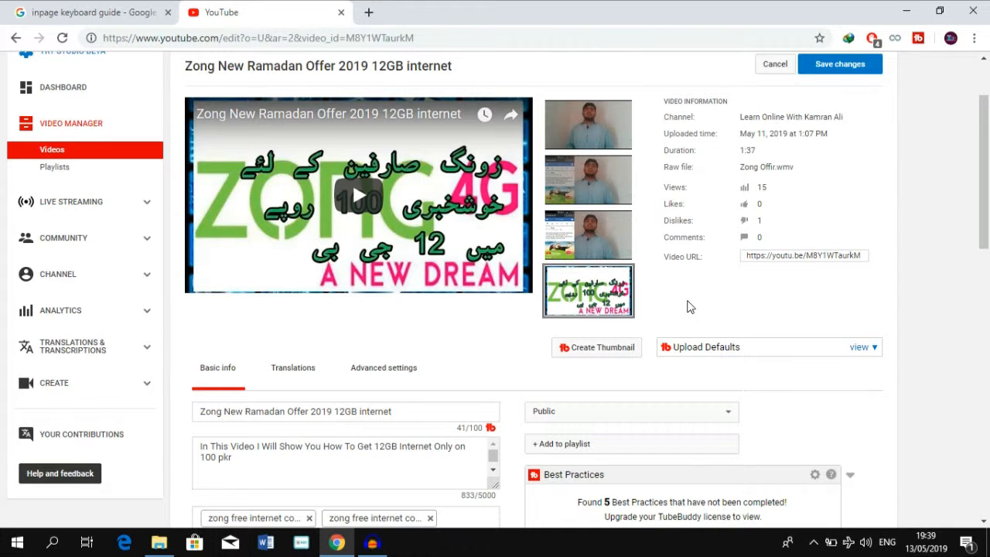
mouse_move(590, 313)
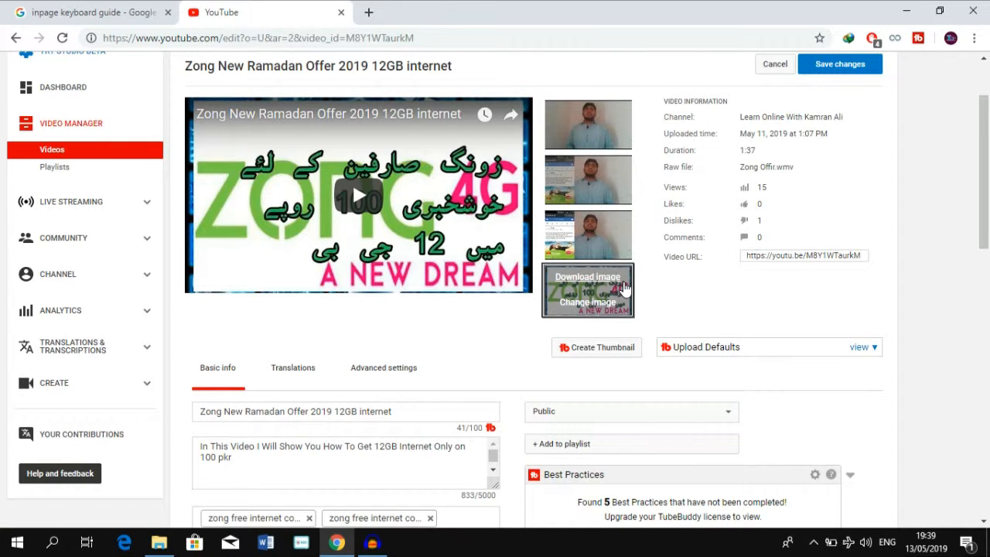
left_click(592, 307)
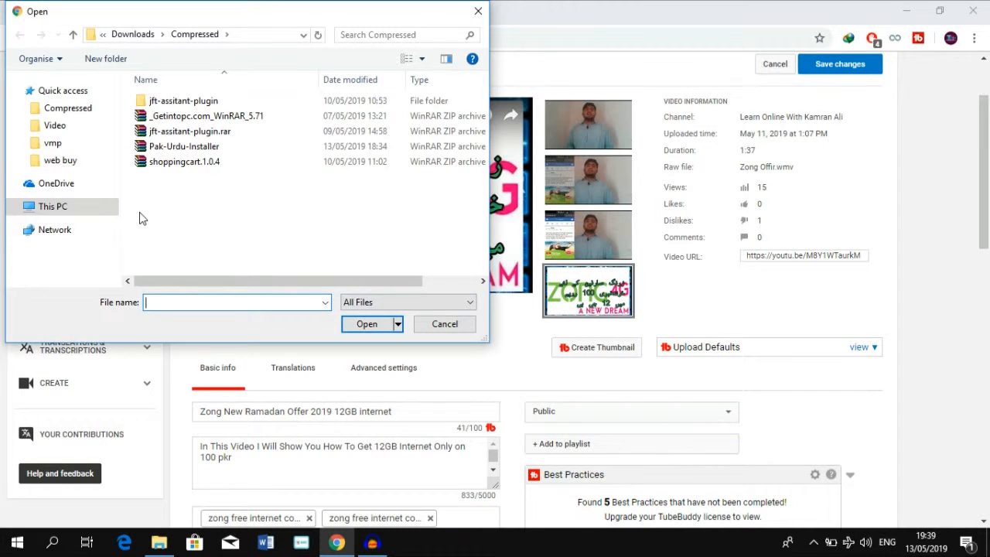
- Upload the 1280 x 720 Zong PNG image from the Video folder in Downloads as the new thumbnail
left_click(61, 217)
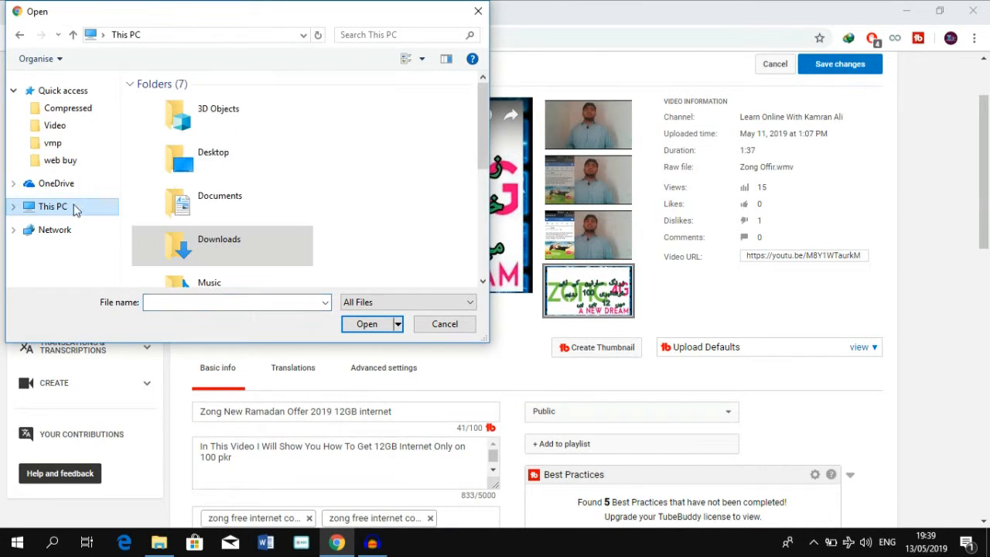
left_click(201, 249)
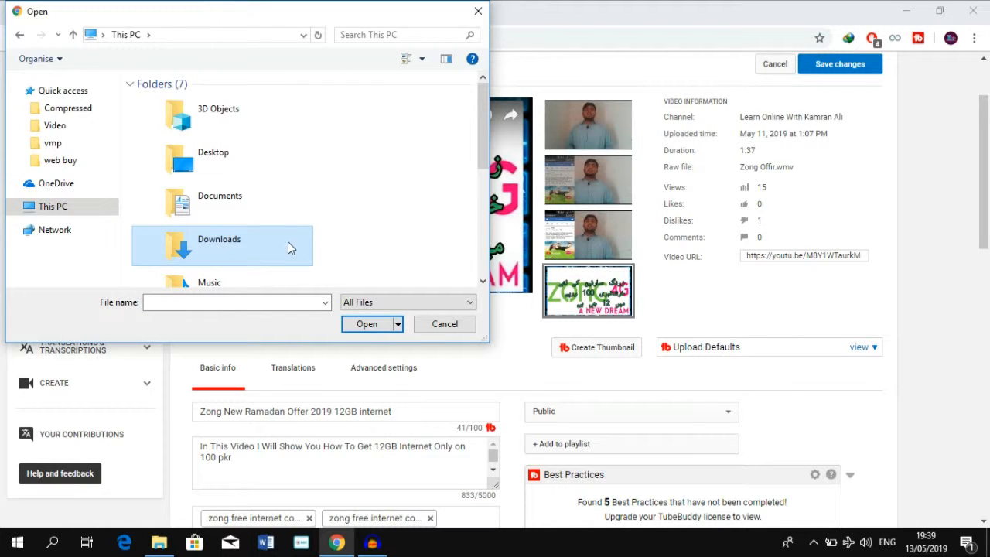
left_click(366, 326)
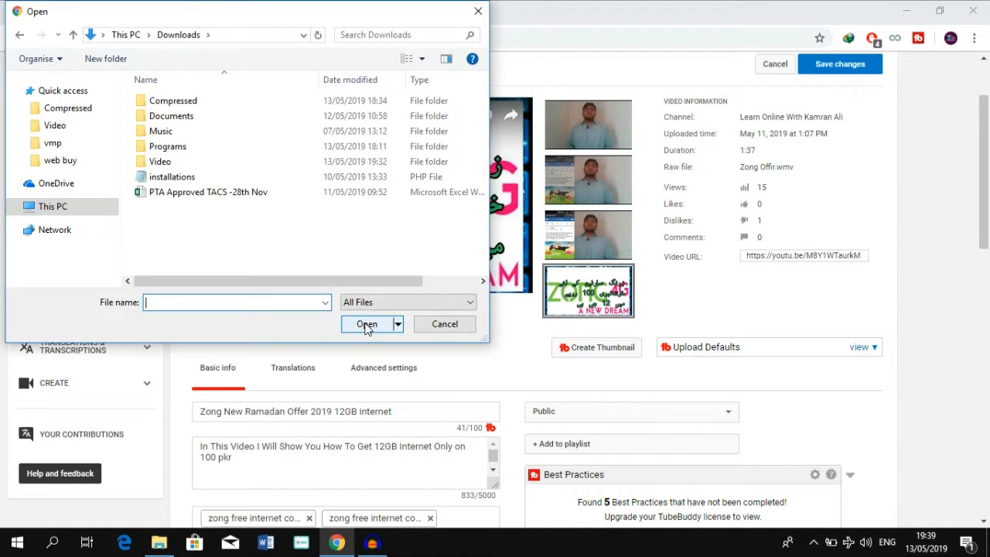
left_click(184, 166)
left_click(184, 165)
left_click(367, 328)
left_click(357, 328)
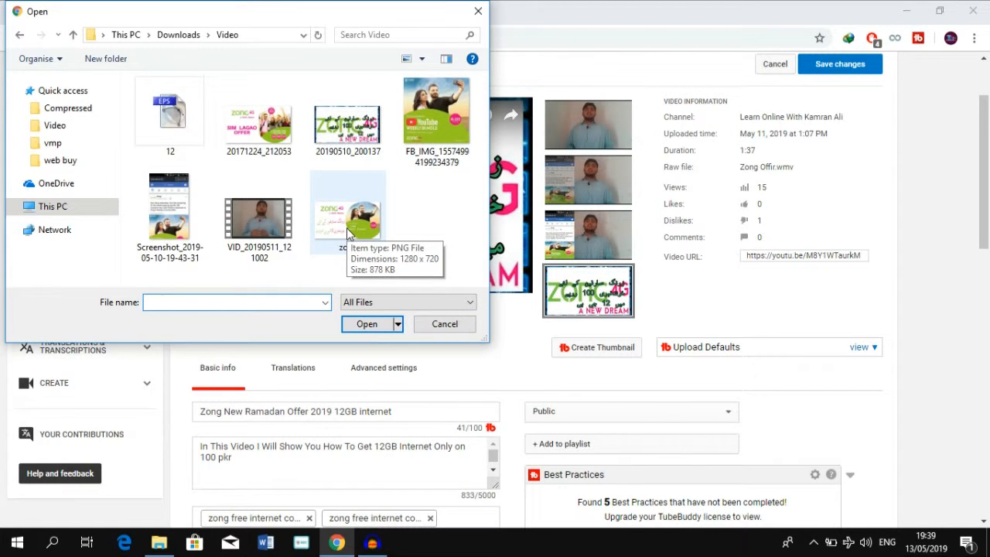
left_click(346, 230)
left_click(366, 328)
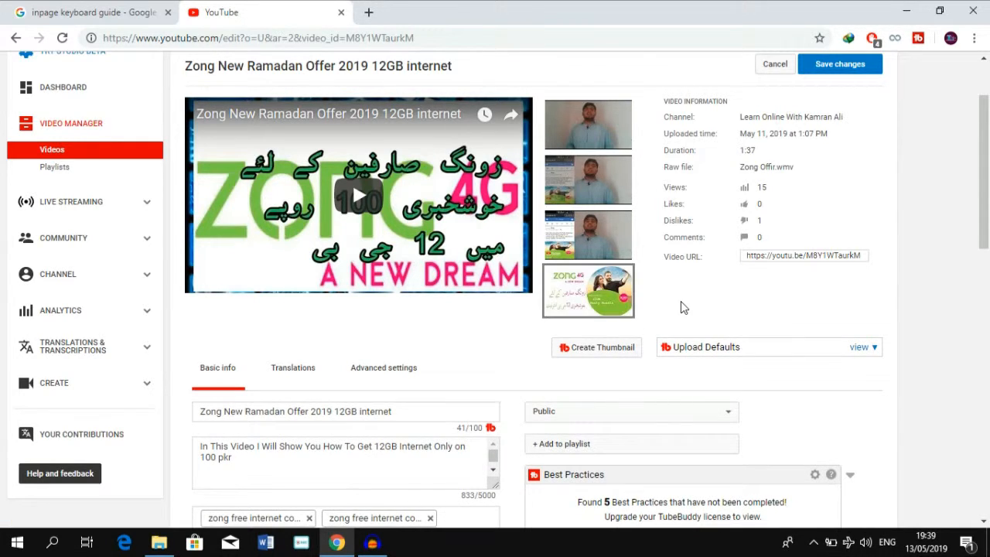
- Save the video's thumbnail change and reload the edit page to check the custom thumbnail
mouse_move(601, 306)
left_click(841, 63)
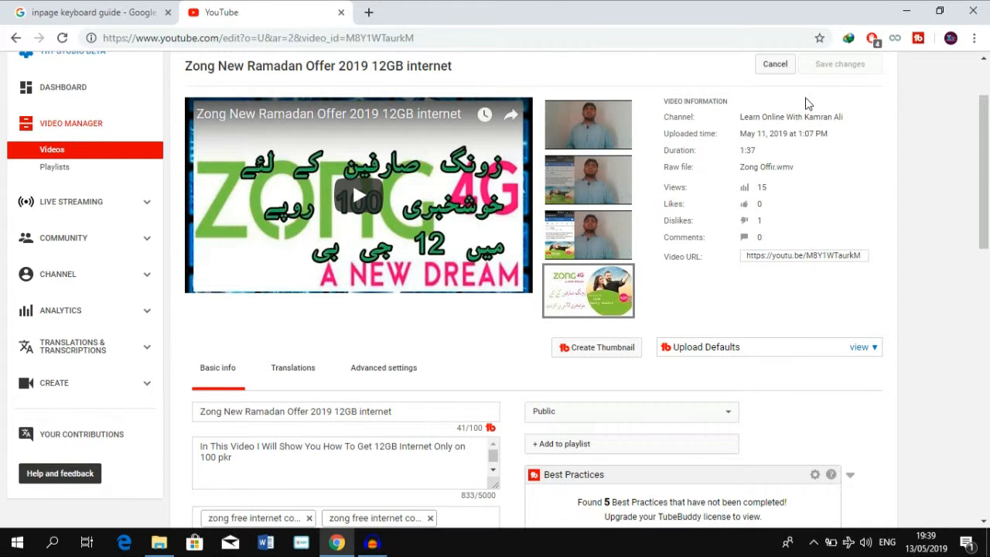
scroll(711, 380, "down", 12)
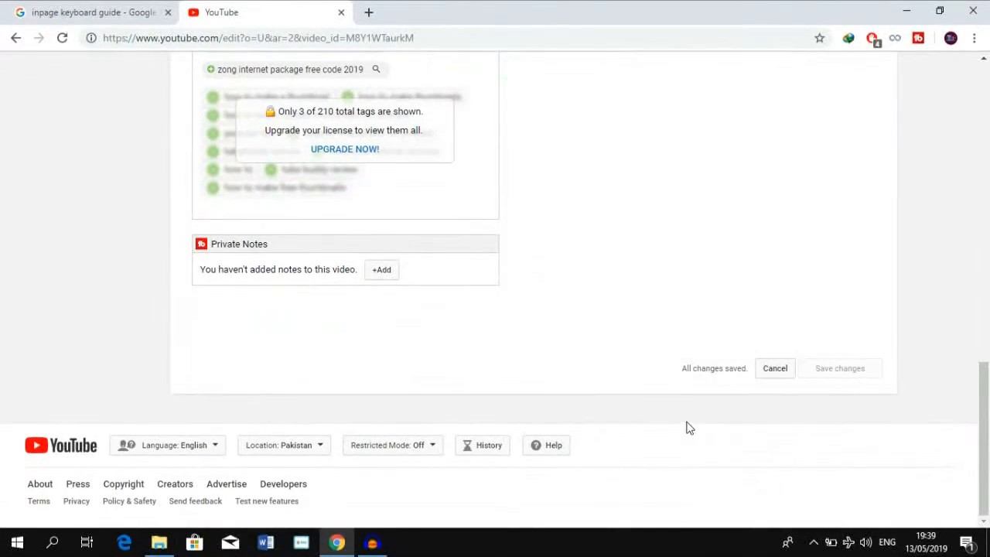
scroll(122, 270, "up", 7)
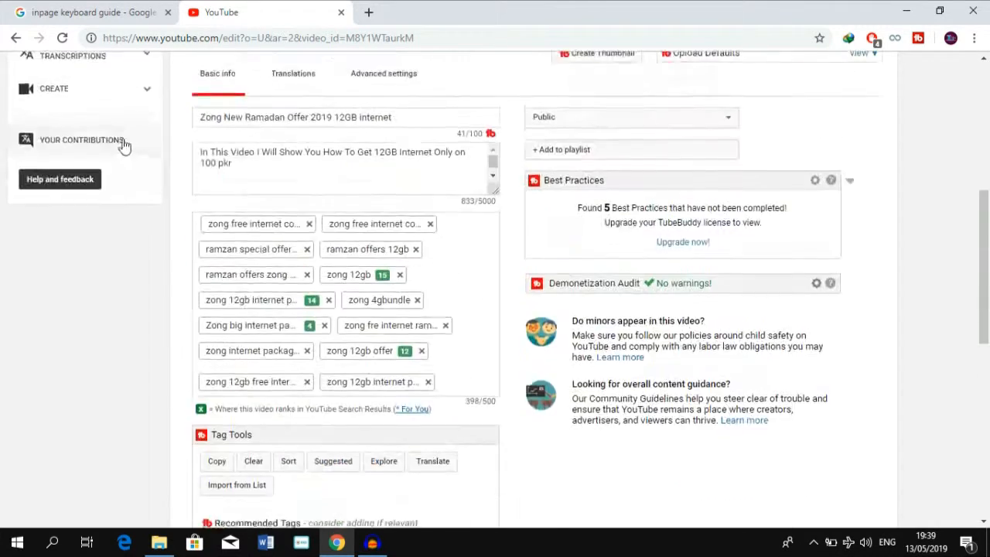
scroll(127, 147, "up", 5)
left_click(61, 40)
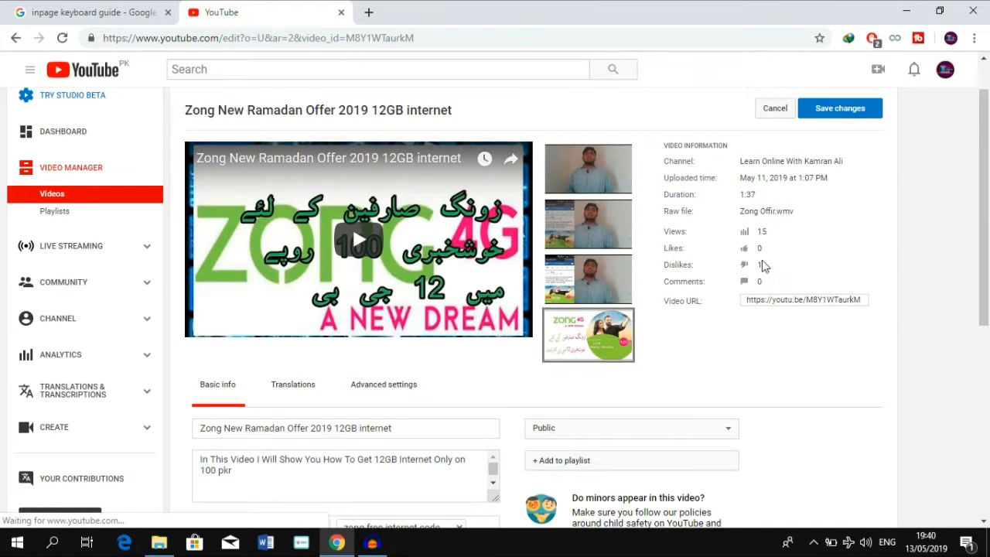
mouse_move(565, 348)
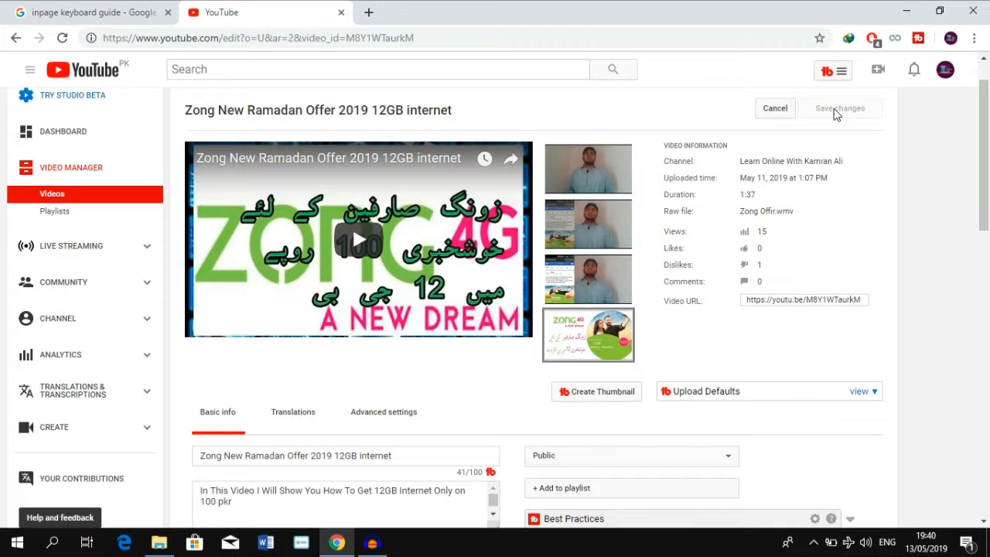
left_click(61, 40)
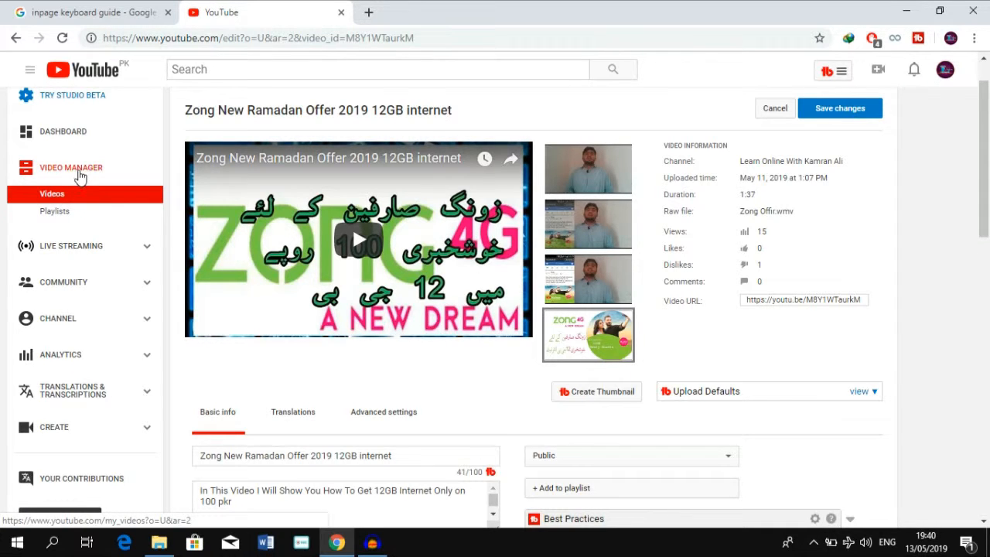
- Check the thumbnail in the channel's video list, reopen the Zong Ramadan offer video for editing and save its changes again
left_click(76, 191)
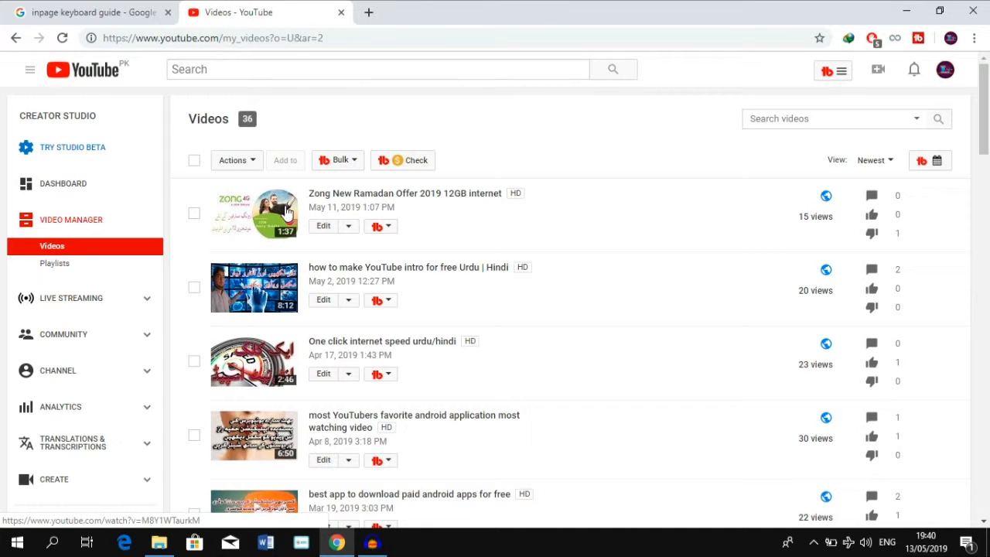
left_click(325, 230)
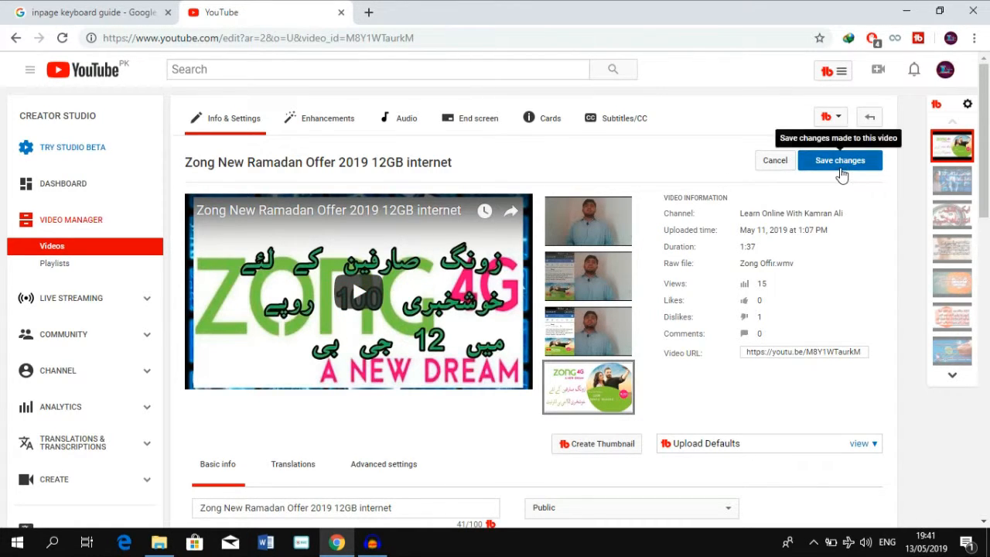
left_click(841, 166)
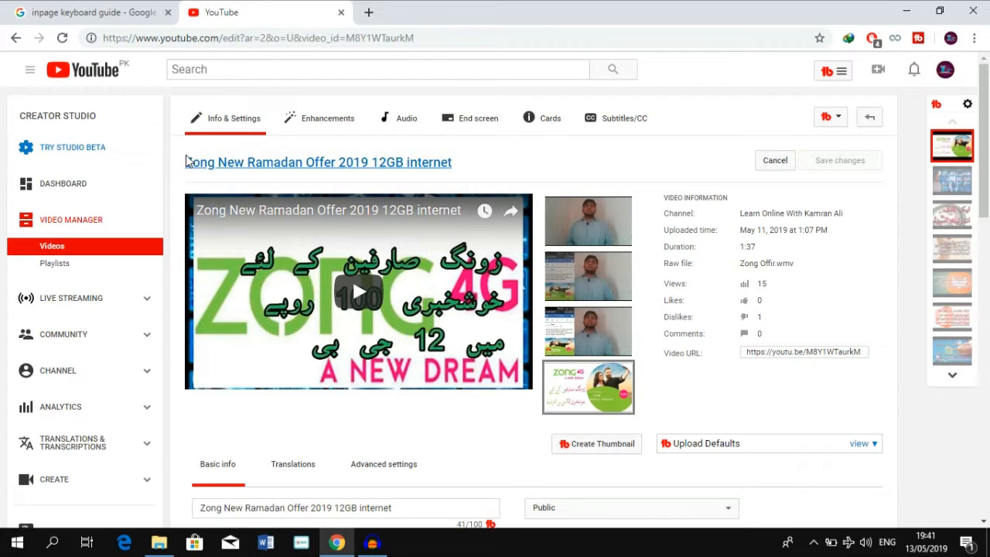
- Copy the video's title, search YouTube for "Zong New Ramadan Offer 2019 12GB internet" and find the video among the results
left_click_drag(185, 160, 549, 157)
key("ctrl+c")
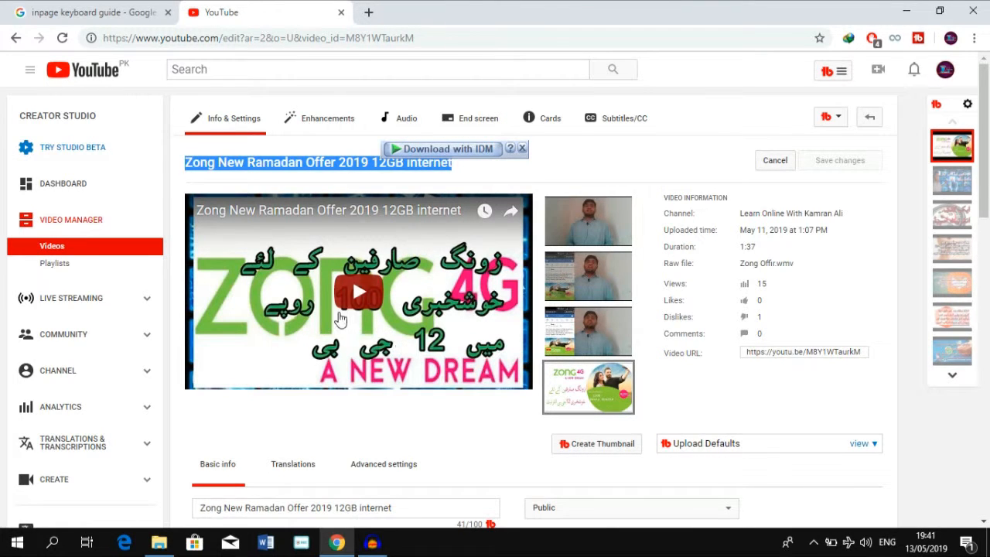
right_click(347, 171)
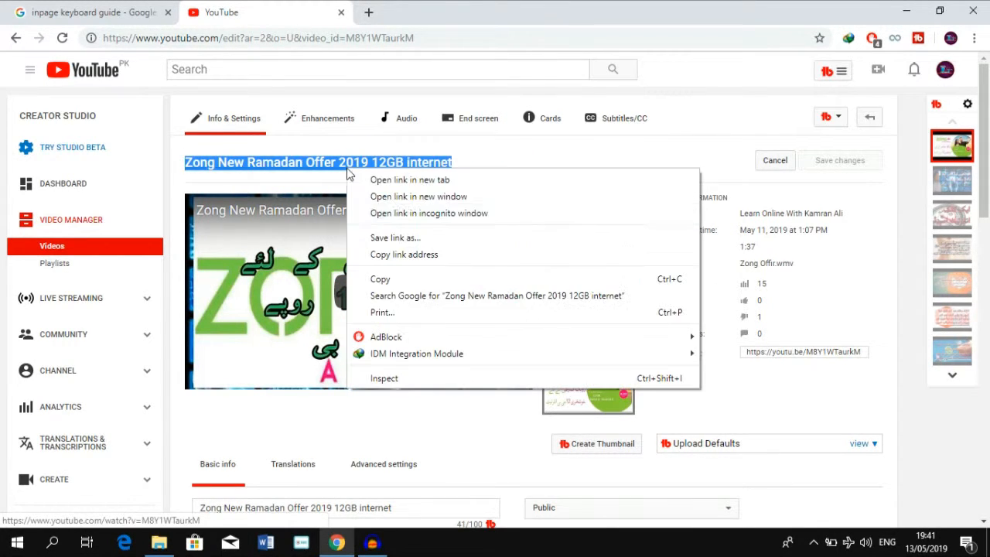
left_click(344, 72)
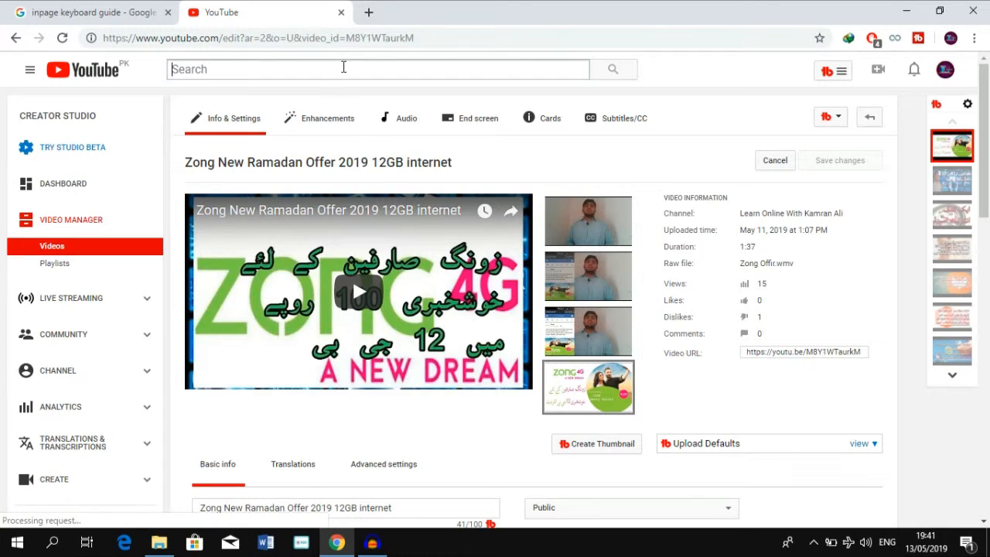
right_click(343, 69)
left_click(401, 178)
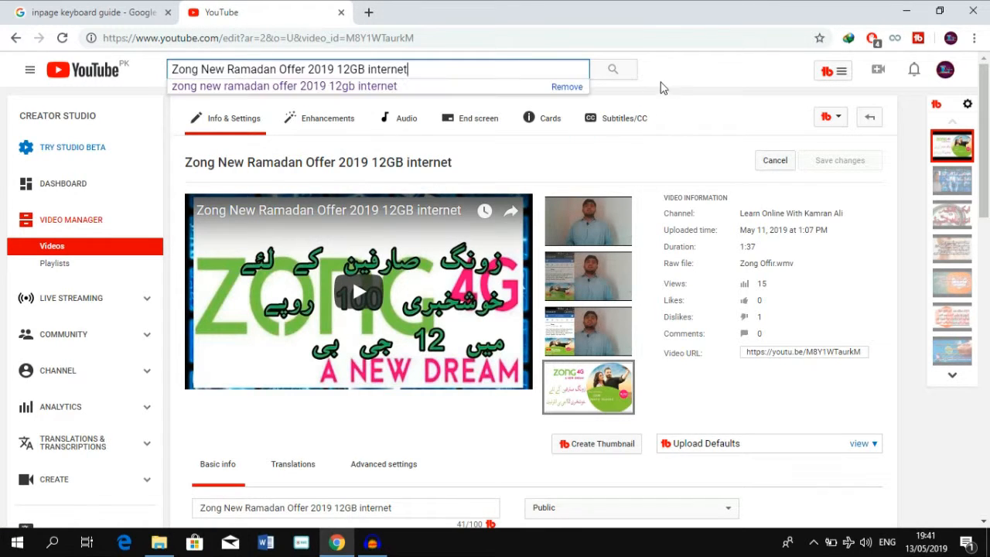
left_click(617, 72)
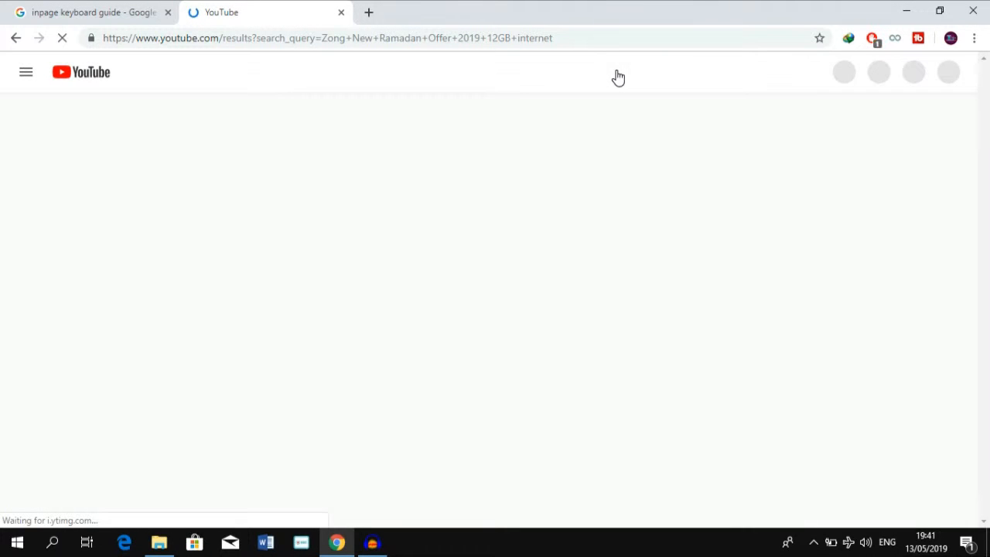
scroll(249, 411, "down", 5)
scroll(348, 216, "up", 1)
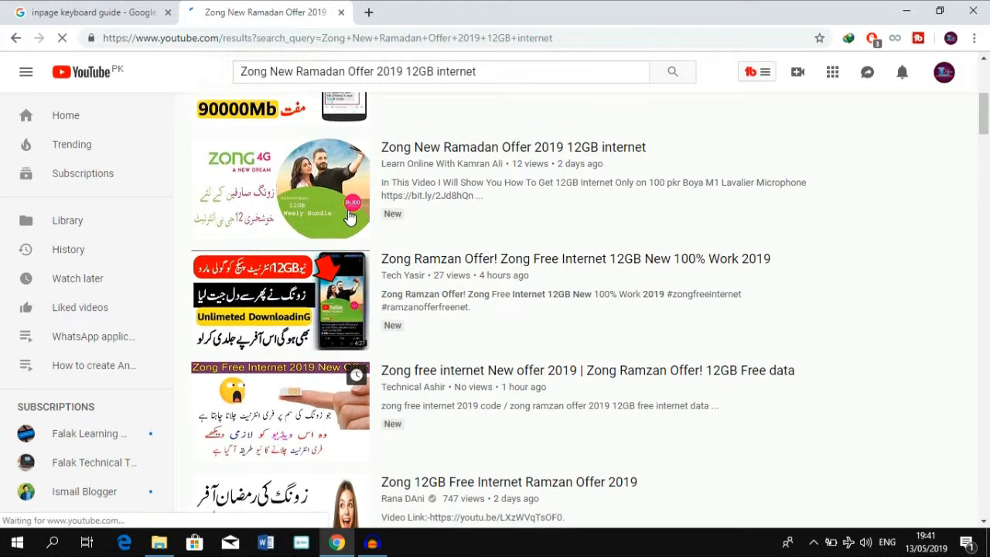